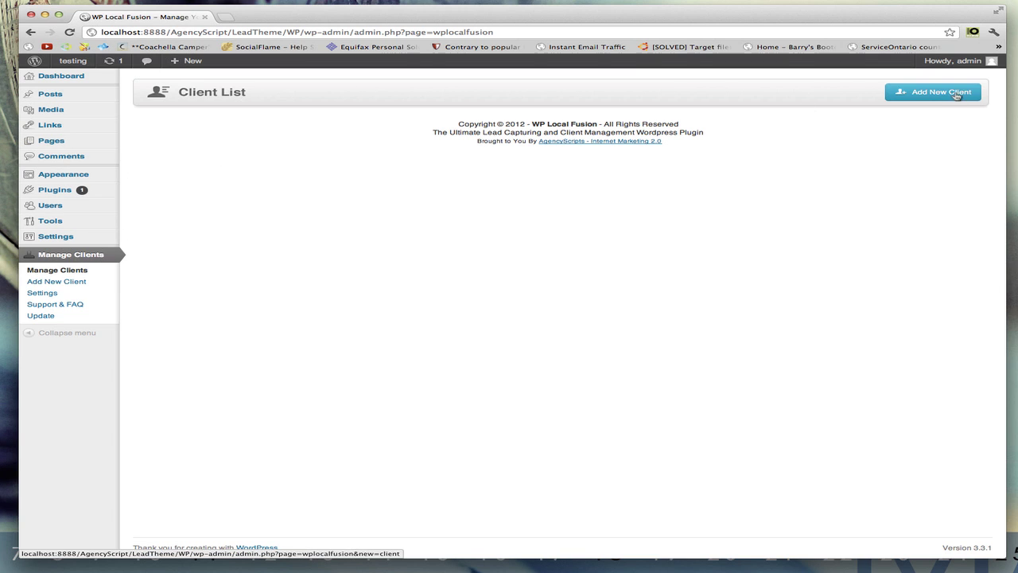
- Add a new client with their full name and the description 'Master Landing Page For Leads'
{"action": "left_click", "coordinate": [927, 95]}
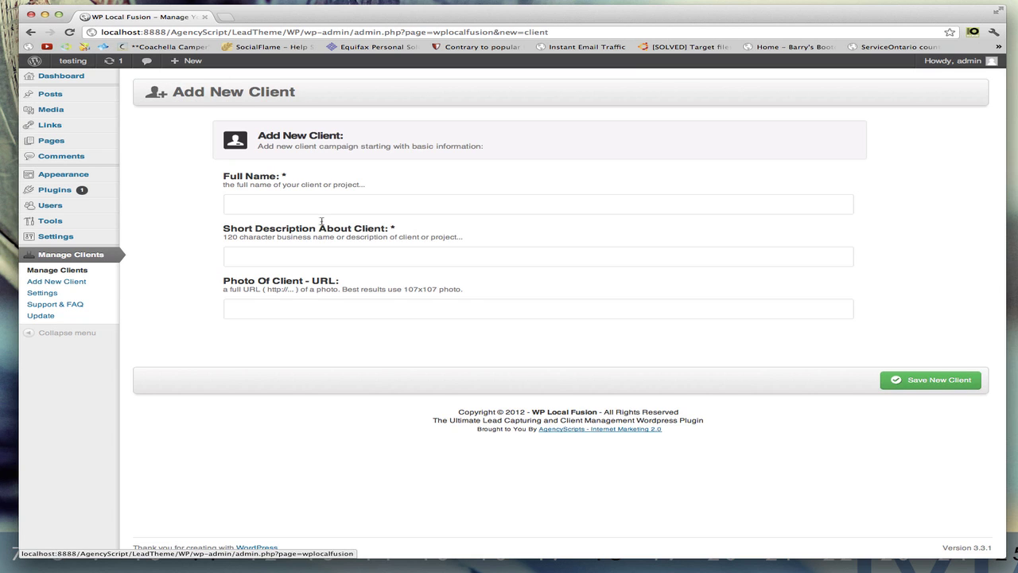
{"action": "left_click", "coordinate": [311, 205]}
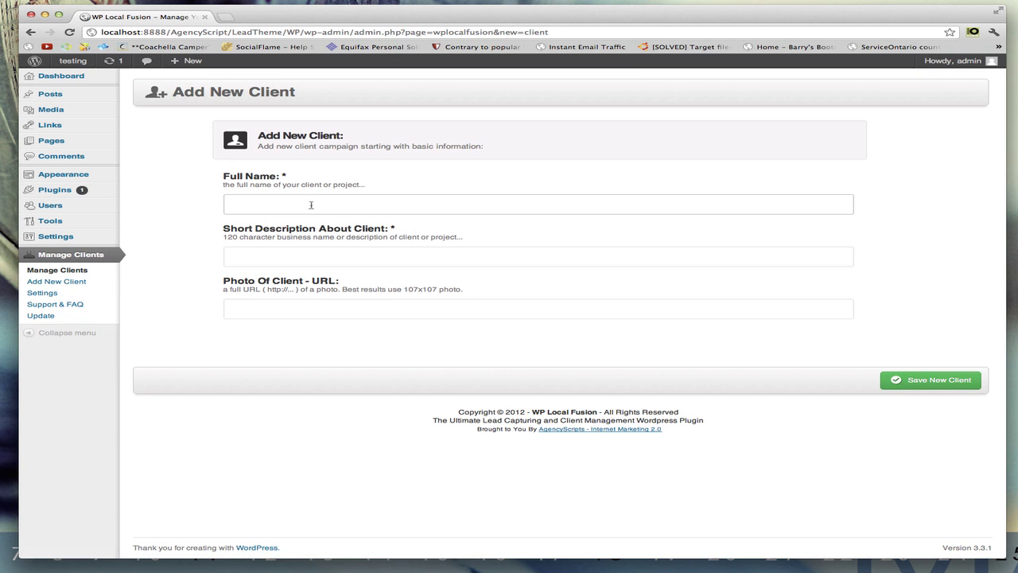
{"action": "left_click", "coordinate": [233, 256]}
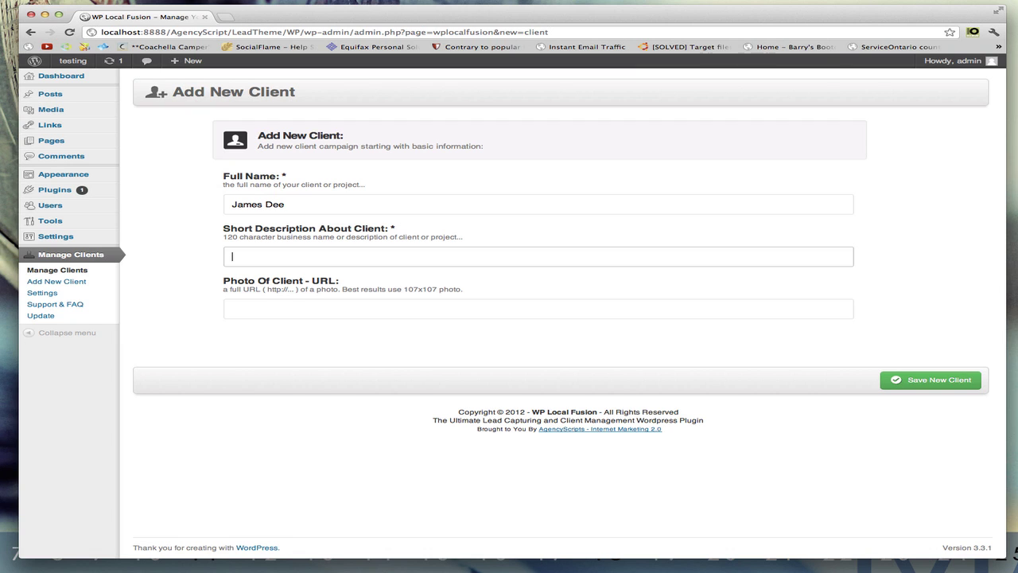
{"action": "type", "text": "Master Landing pagege For Lead"}
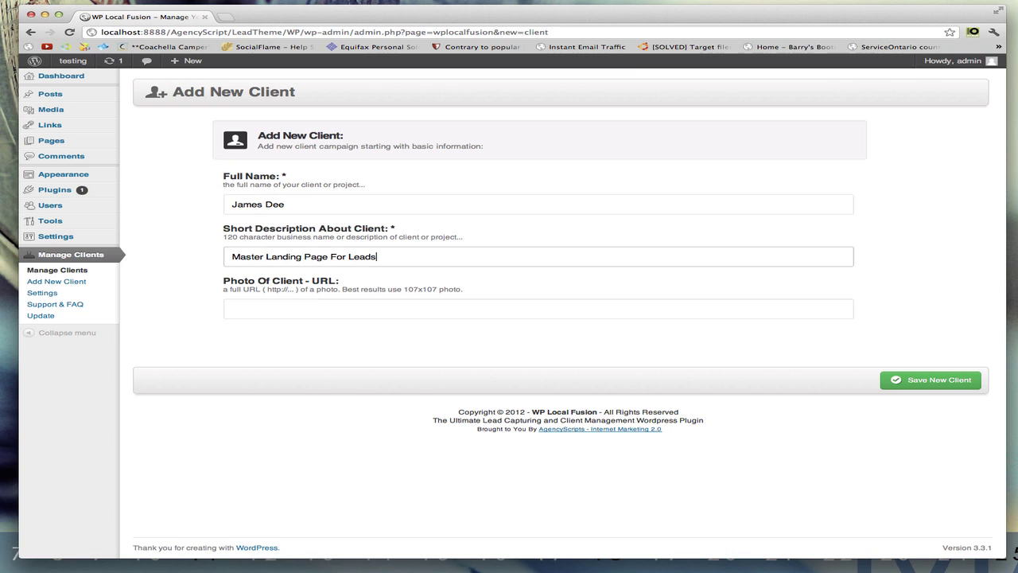
{"action": "type", "text": "s"}
{"action": "key", "text": "Tab"}
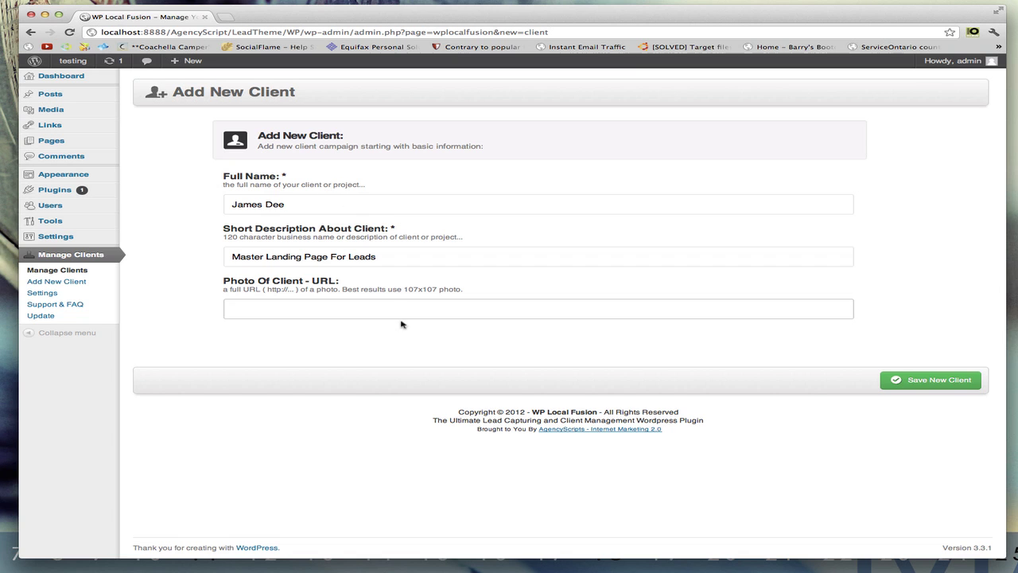
- Save the new client so its dashboard loads with 0 visitors and an empty leads table
{"action": "left_click", "coordinate": [926, 384]}
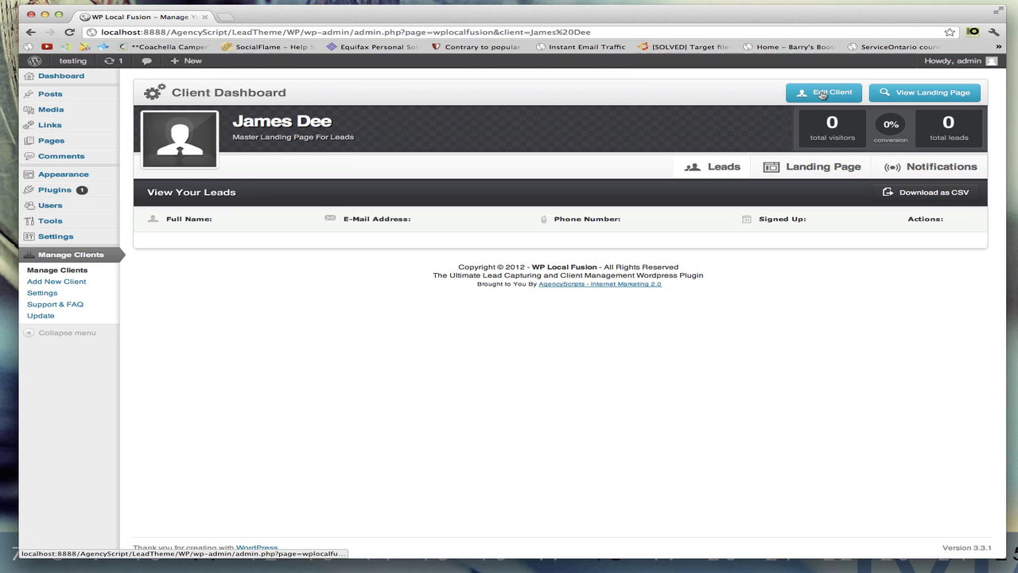
{"action": "left_click", "coordinate": [822, 93]}
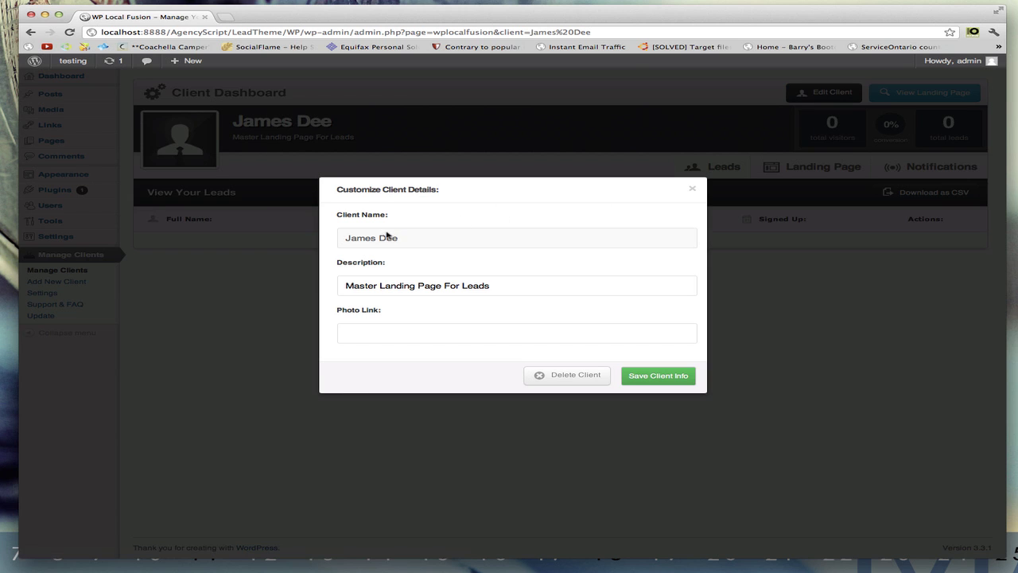
{"action": "left_click_drag", "start_coordinate": [340, 284], "coordinate": [502, 284]}
{"action": "left_click", "coordinate": [429, 332]}
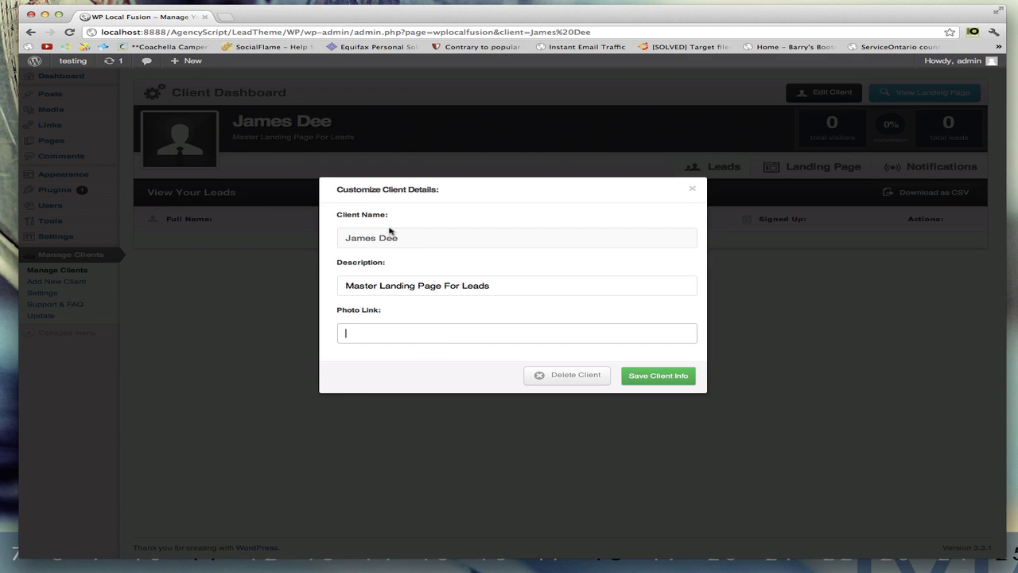
{"action": "left_click_drag", "start_coordinate": [402, 238], "coordinate": [341, 235]}
{"action": "left_click", "coordinate": [347, 237]}
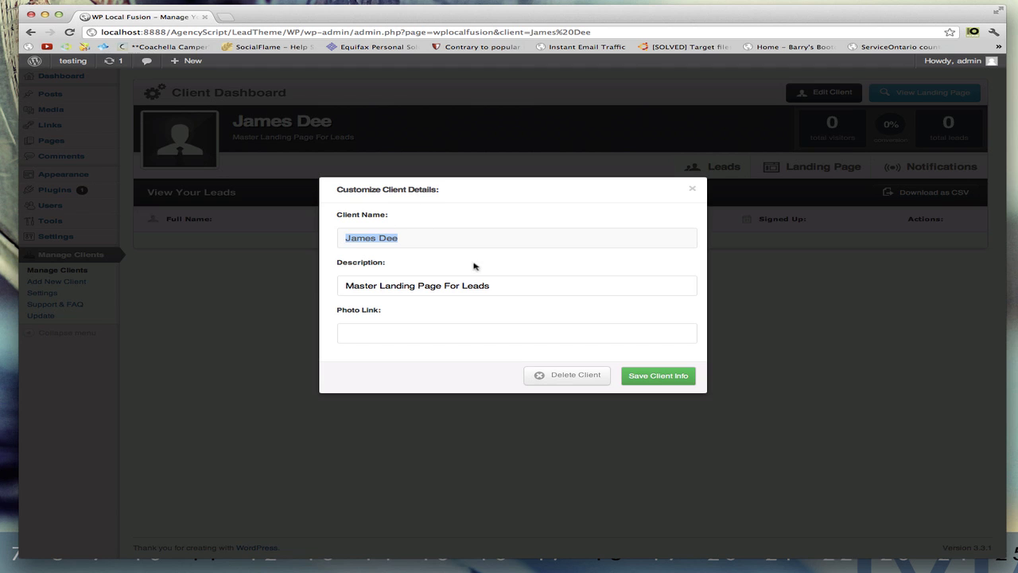
{"action": "left_click", "coordinate": [429, 241]}
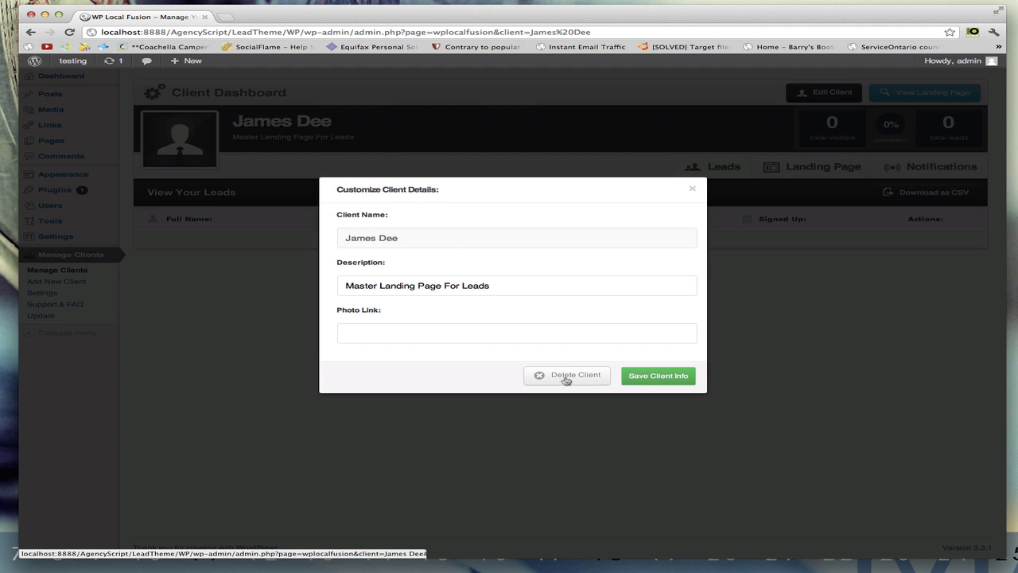
{"action": "left_click", "coordinate": [692, 189]}
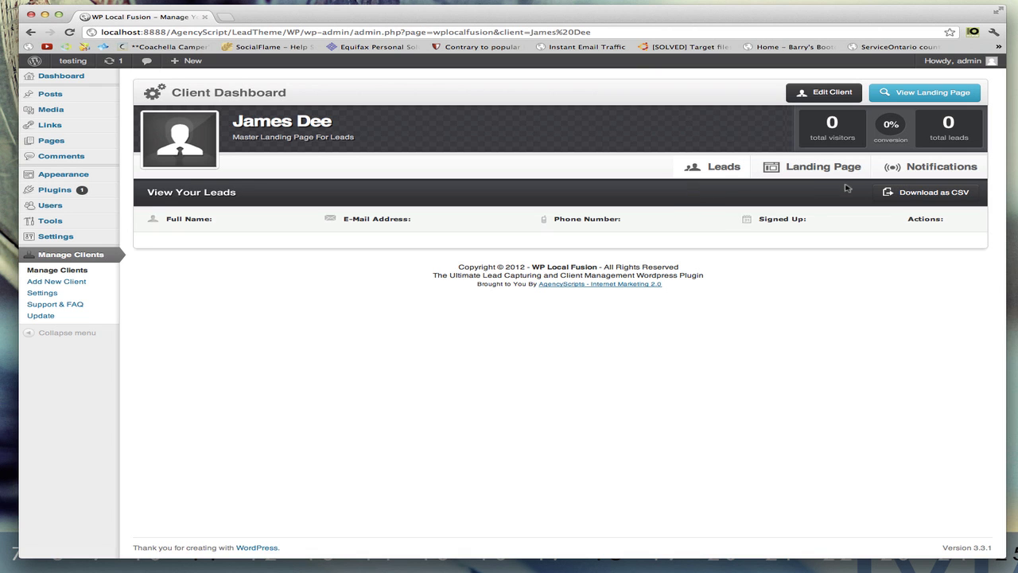
- View the client's default landing page in a second tab, then switch back to WP Local Fusion
{"action": "left_click", "coordinate": [913, 97]}
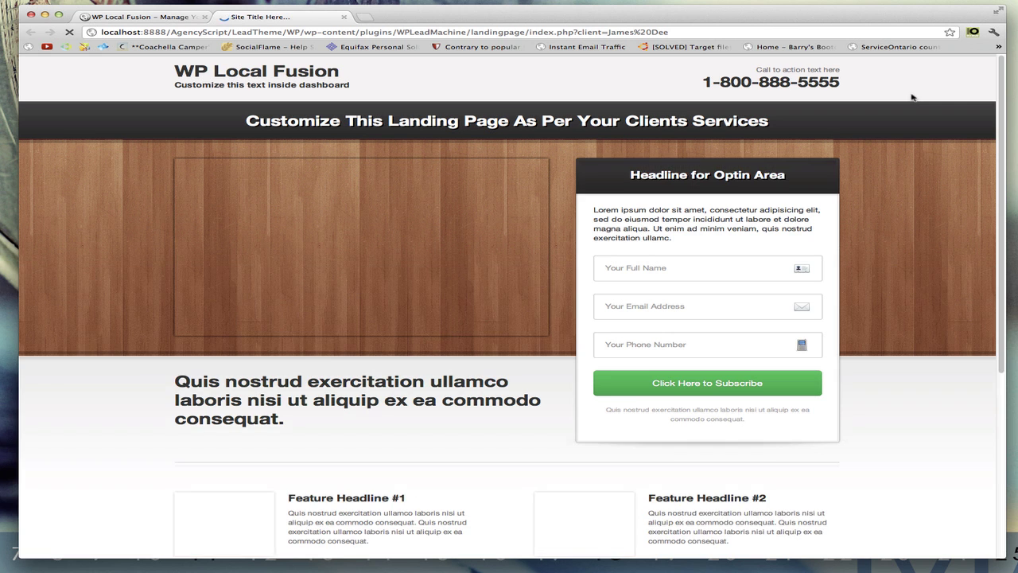
{"action": "scroll", "coordinate": [878, 183], "scroll_direction": "down", "scroll_amount": 5}
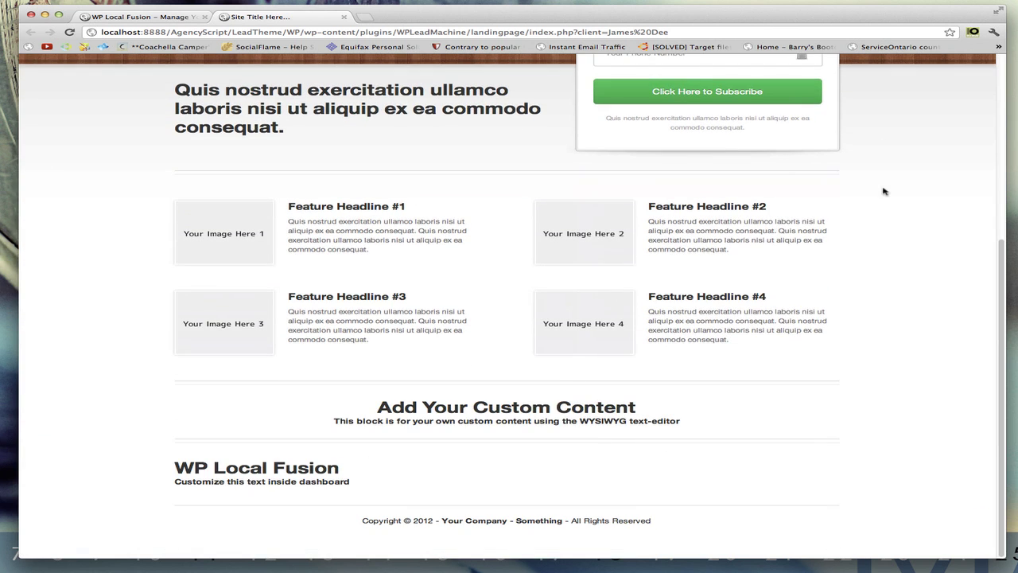
{"action": "scroll", "coordinate": [894, 345], "scroll_direction": "up", "scroll_amount": 5}
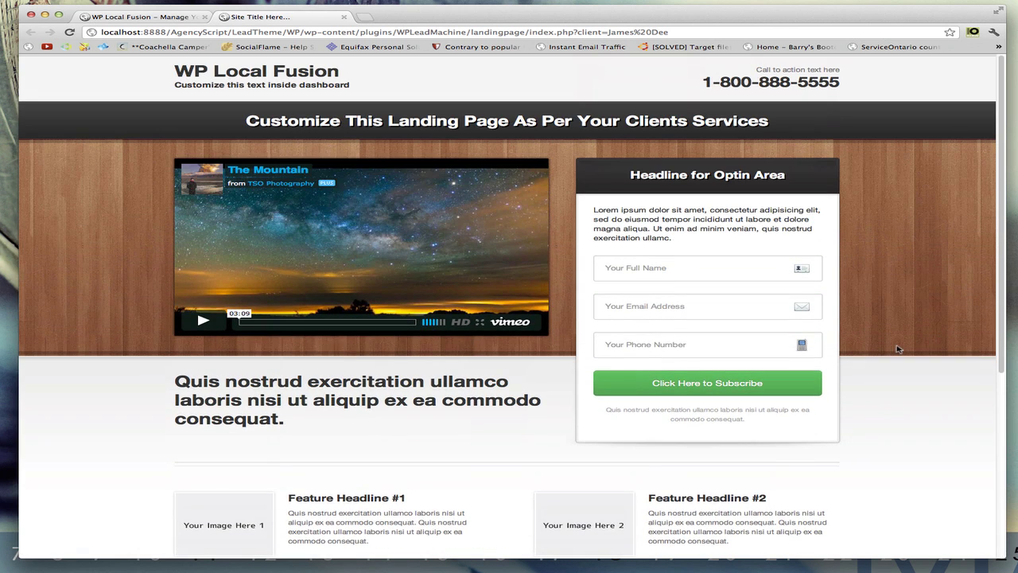
{"action": "left_click", "coordinate": [147, 17]}
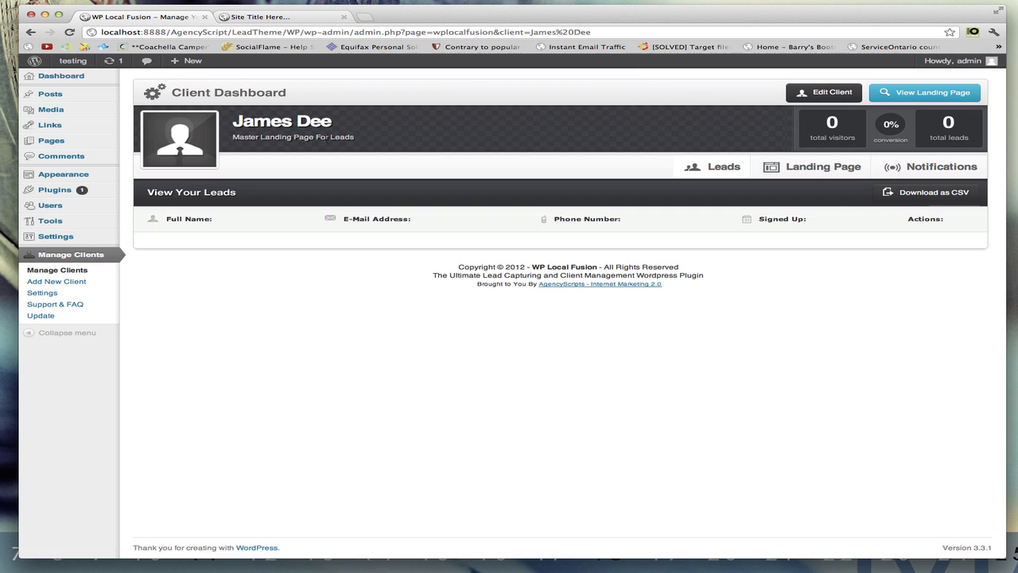
- Open the Landing Page tab and look over its Site Meta, pretty URL and section settings
{"action": "left_click", "coordinate": [805, 169]}
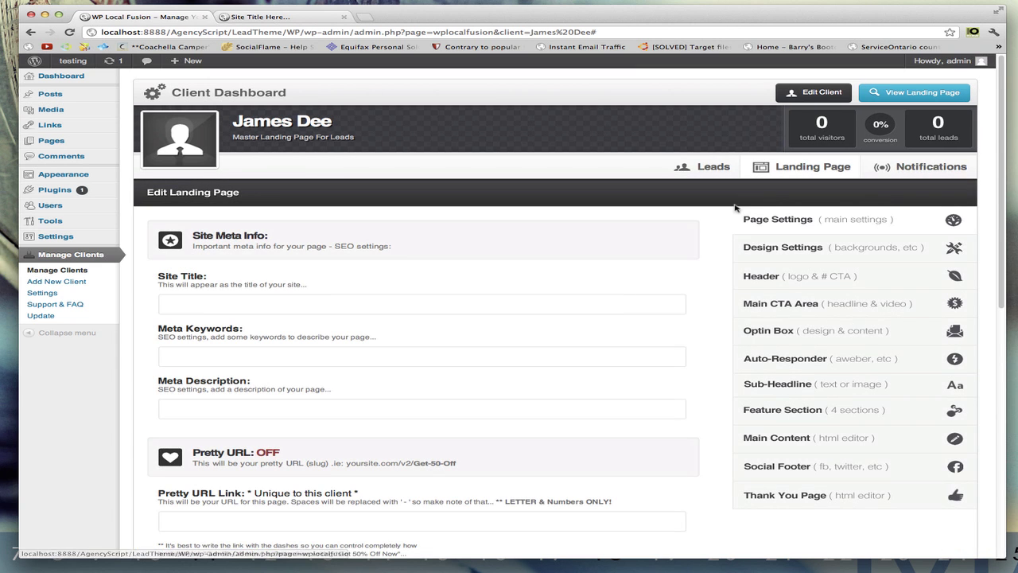
{"action": "scroll", "coordinate": [722, 247], "scroll_direction": "down", "scroll_amount": 10}
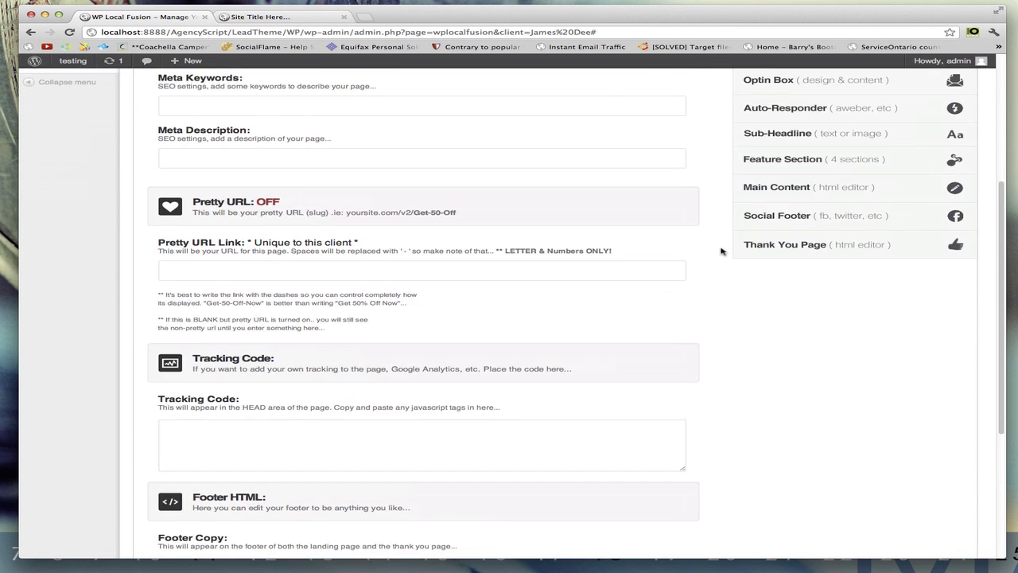
{"action": "scroll", "coordinate": [737, 270], "scroll_direction": "down", "scroll_amount": 2}
{"action": "scroll", "coordinate": [745, 312], "scroll_direction": "up", "scroll_amount": 8}
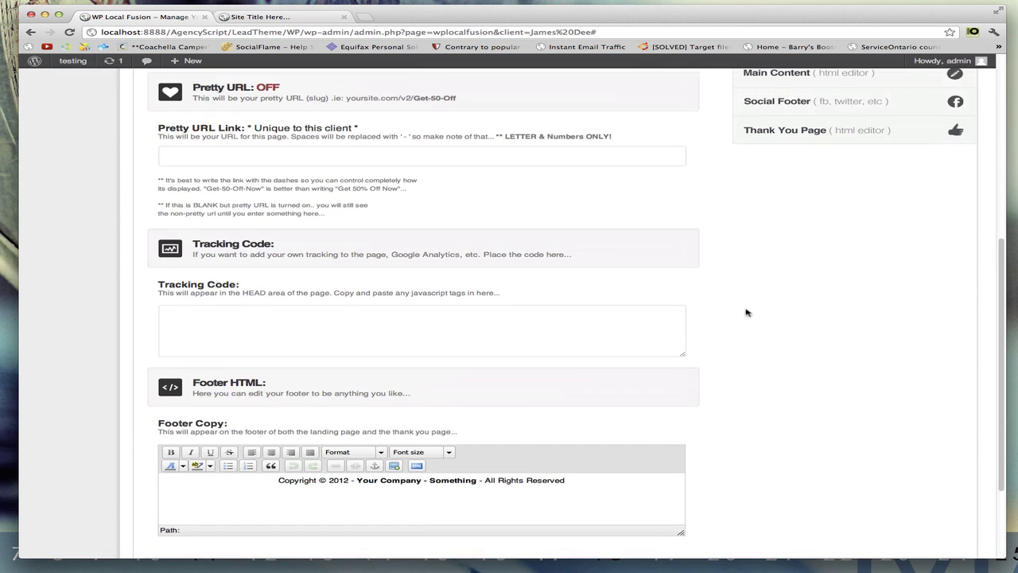
{"action": "scroll", "coordinate": [745, 312], "scroll_direction": "up", "scroll_amount": 5}
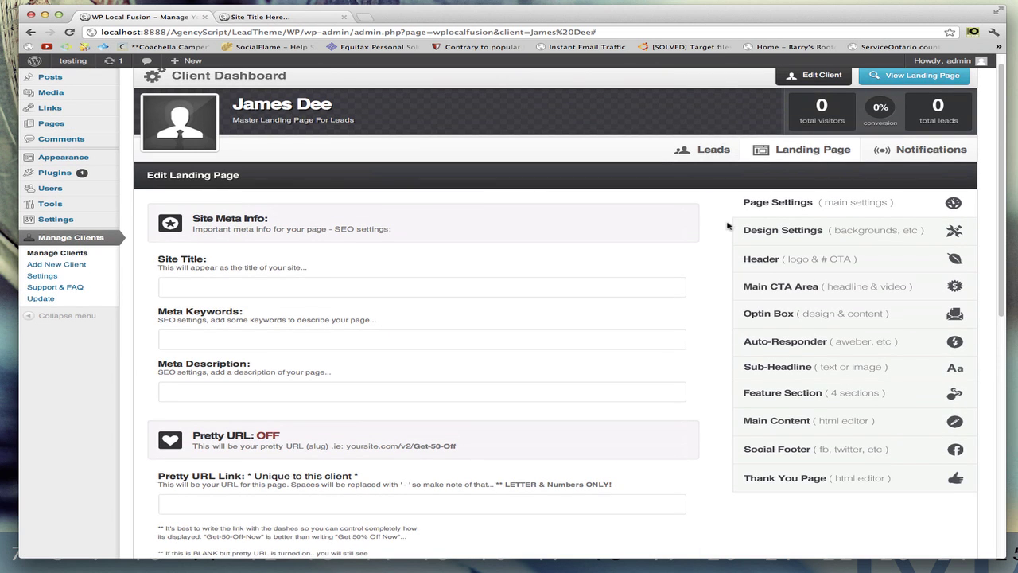
{"action": "scroll", "coordinate": [726, 226], "scroll_direction": "up", "scroll_amount": 1}
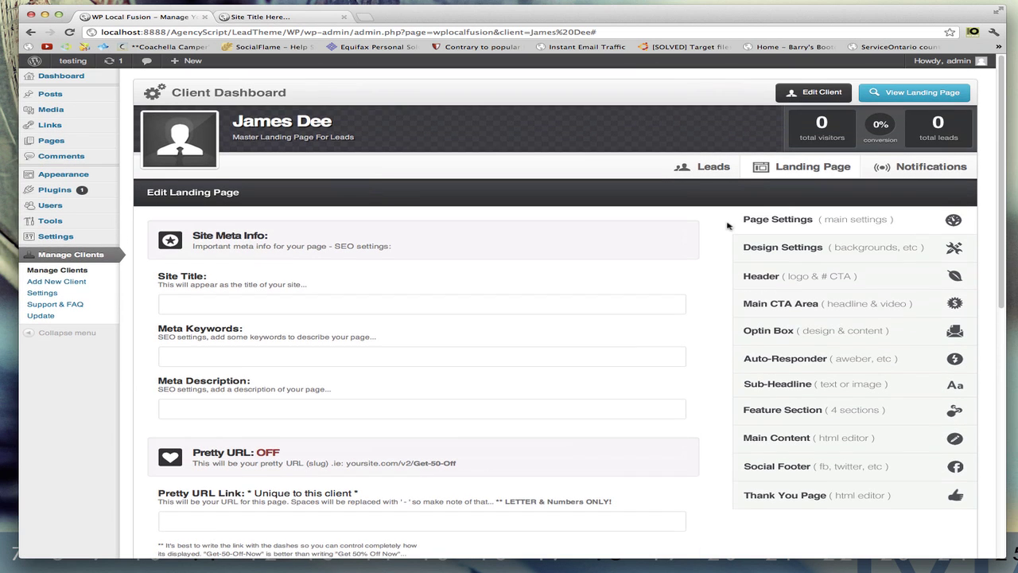
{"action": "left_click", "coordinate": [914, 169]}
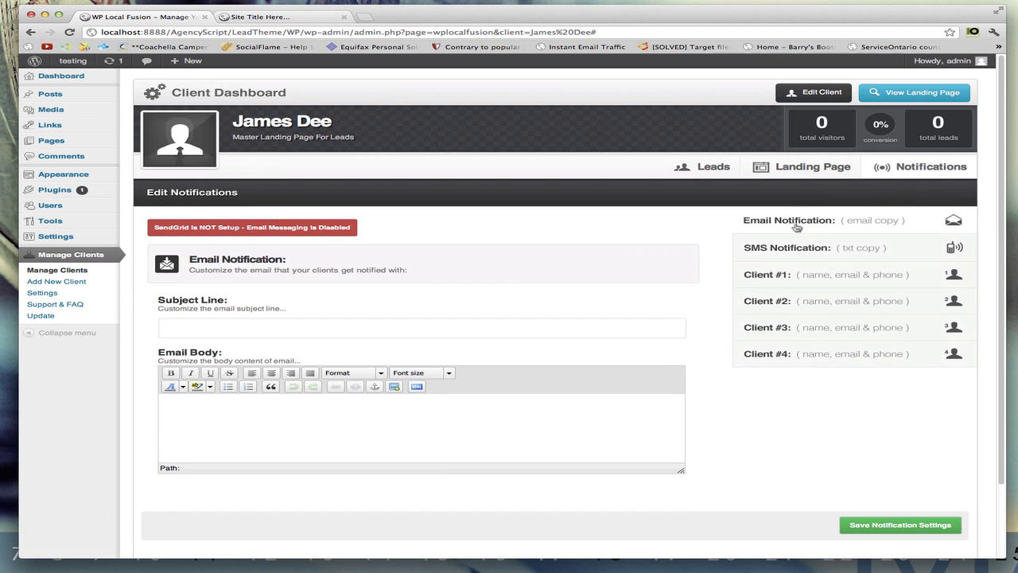
{"action": "left_click", "coordinate": [793, 250]}
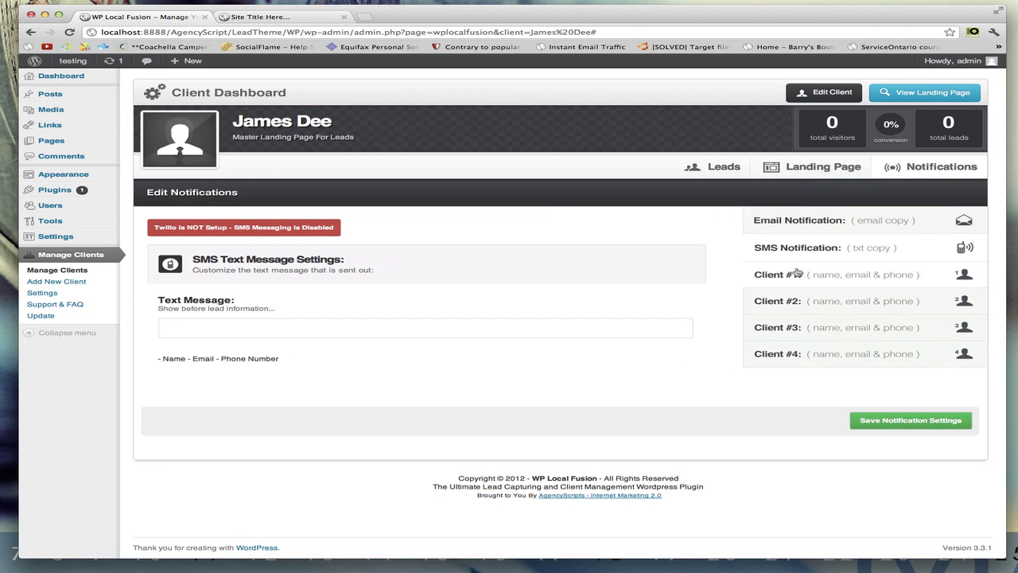
{"action": "left_click", "coordinate": [801, 274]}
{"action": "left_click", "coordinate": [806, 305]}
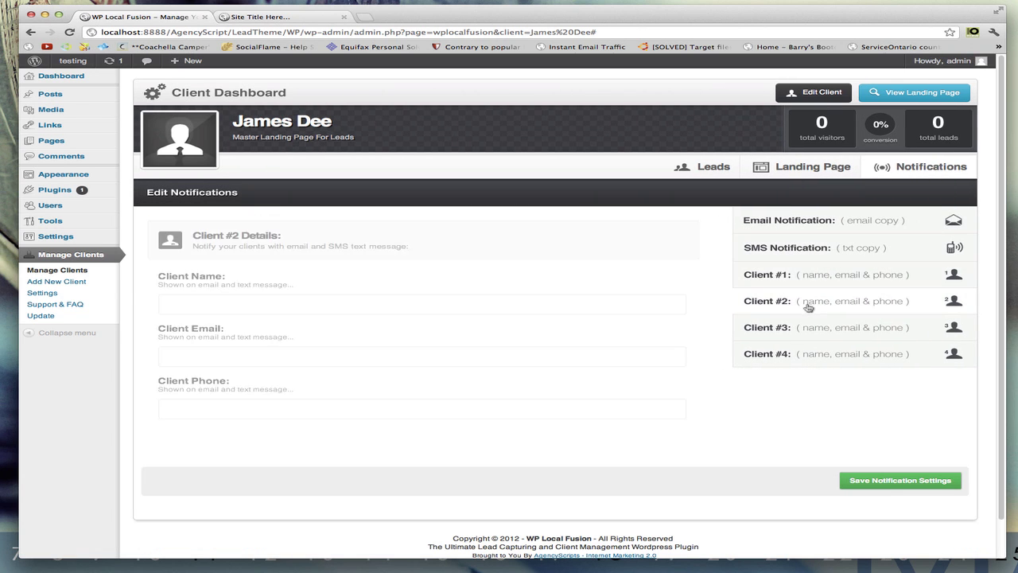
{"action": "left_click", "coordinate": [806, 326]}
{"action": "left_click", "coordinate": [807, 353]}
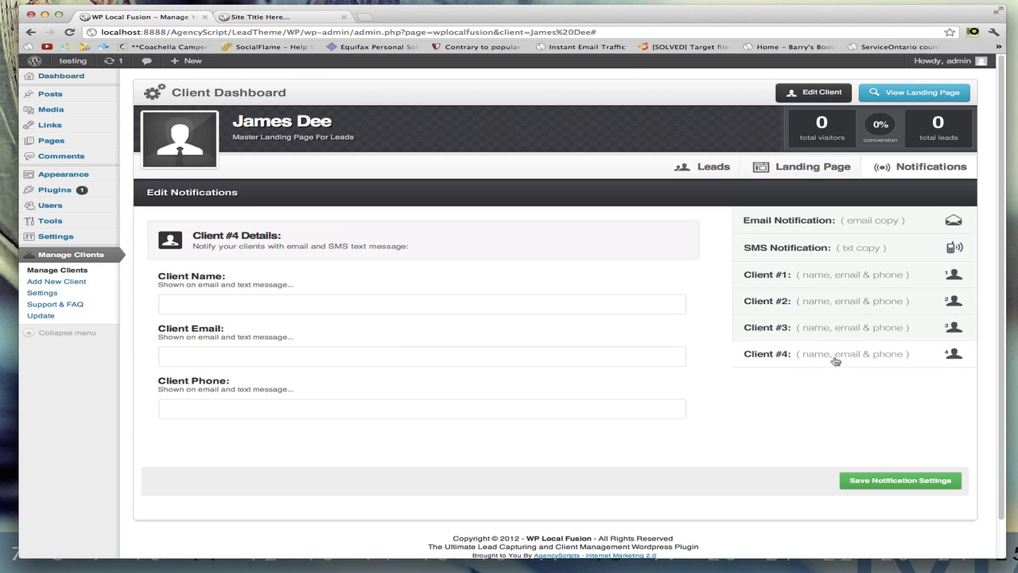
{"action": "left_click", "coordinate": [807, 175]}
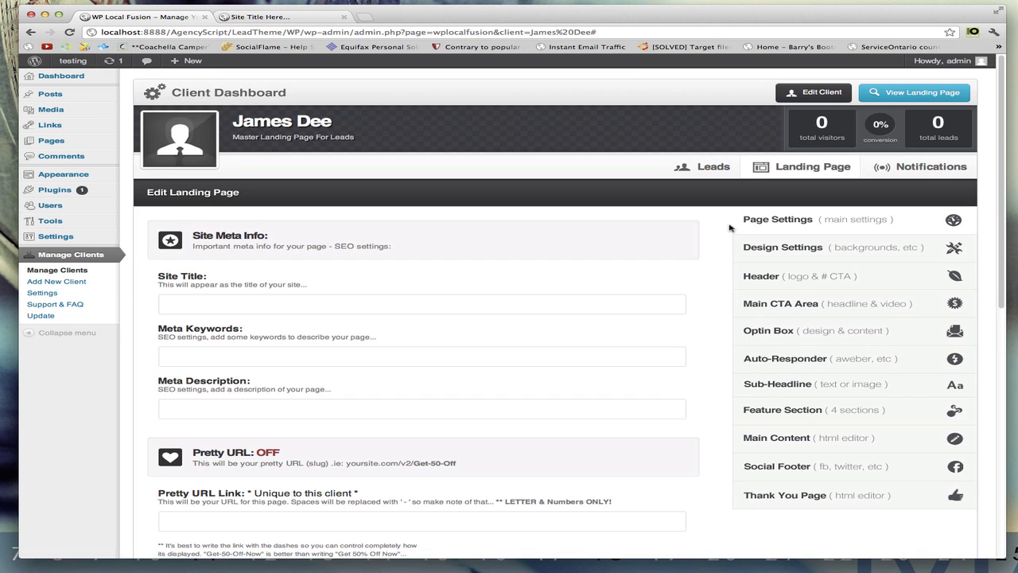
- From Manage Clients, reopen the client's dashboard, now showing 1 visitor and no leads
{"action": "left_click", "coordinate": [44, 270]}
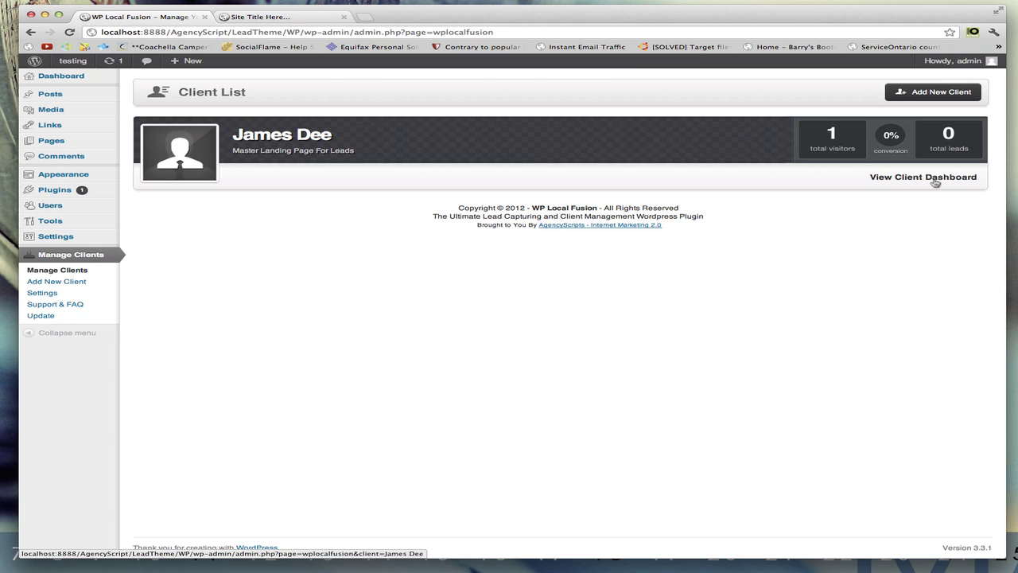
{"action": "left_click", "coordinate": [269, 137]}
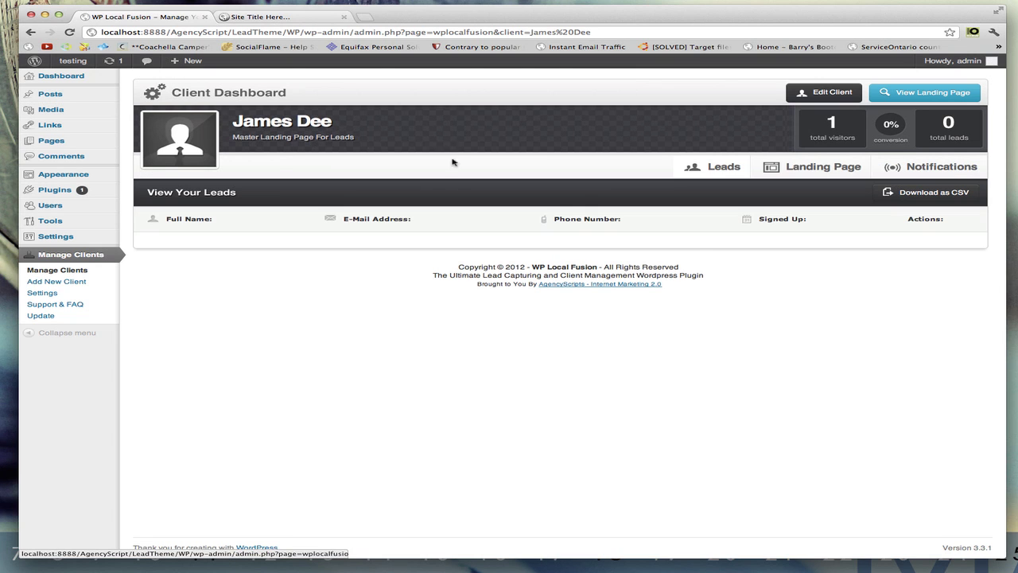